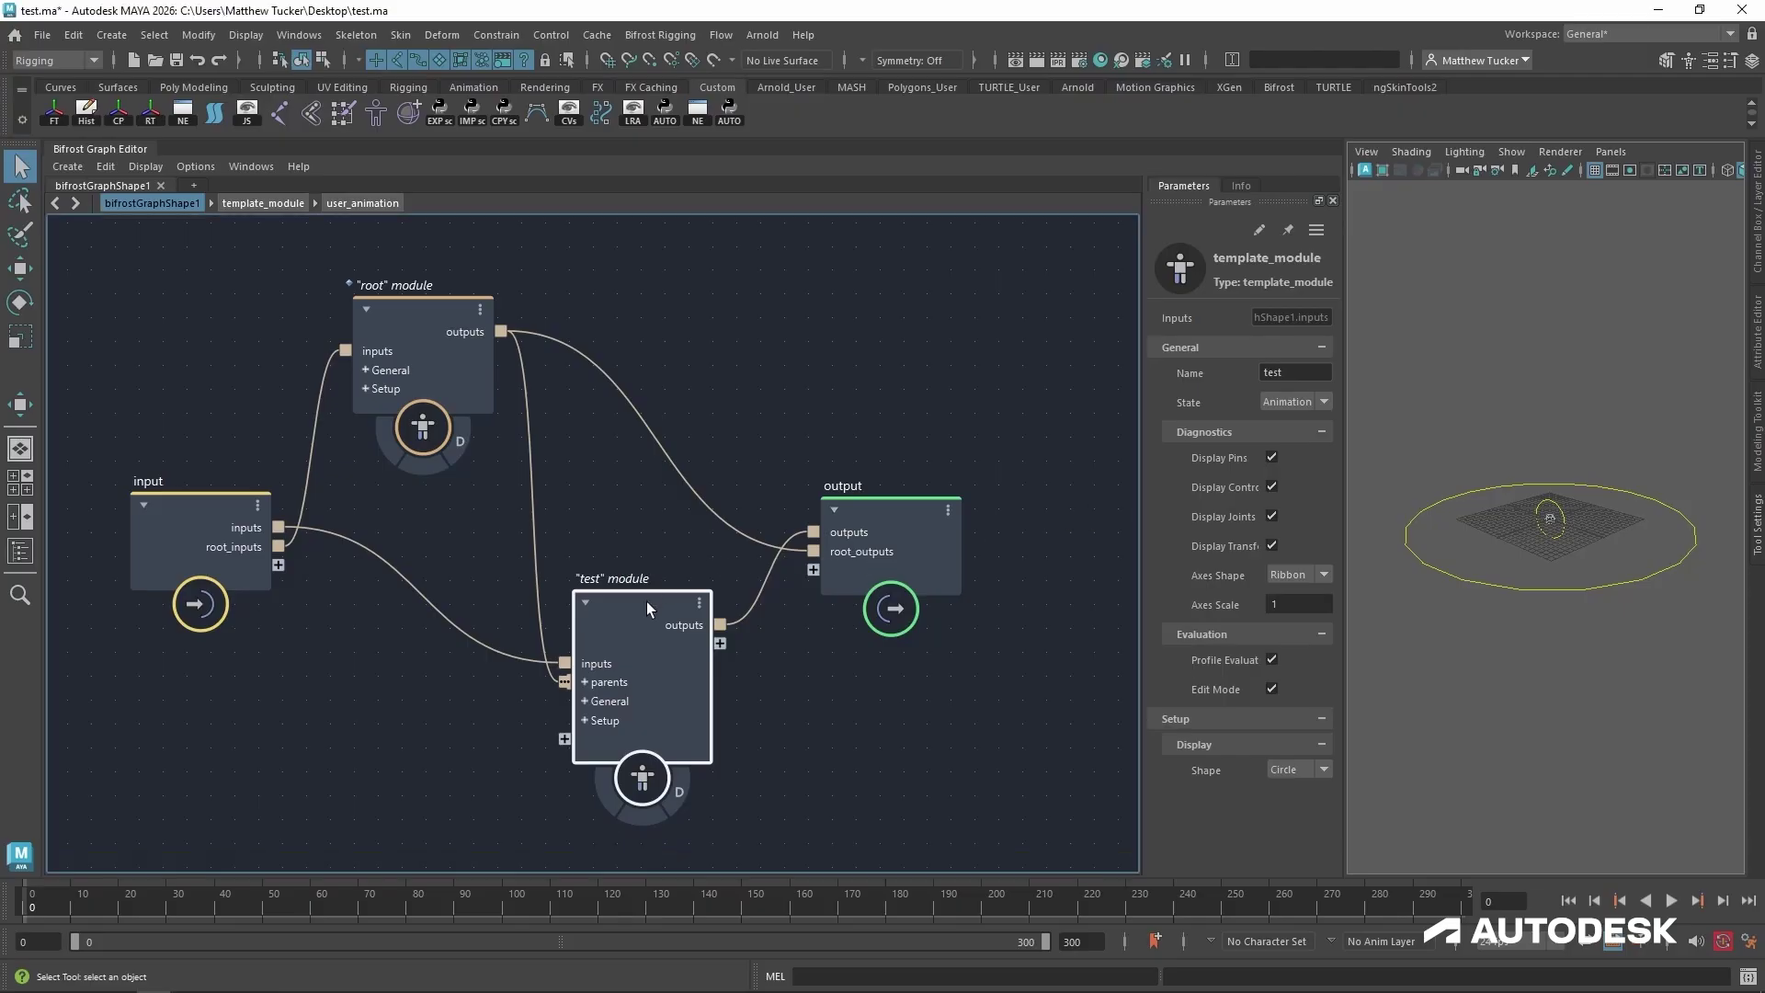
# - Dive into template_module and open the user_animation compound
pyautogui.press('u')
pyautogui.scroll(1, 312, 550)
pyautogui.scroll(3, 925, 575)
pyautogui.doubleClick(715, 511)
# - Delete the placeholder sticky note from the customization backdrop
pyautogui.scroll(1, 257, 440)
pyautogui.click(637, 515)
pyautogui.press('Delete')
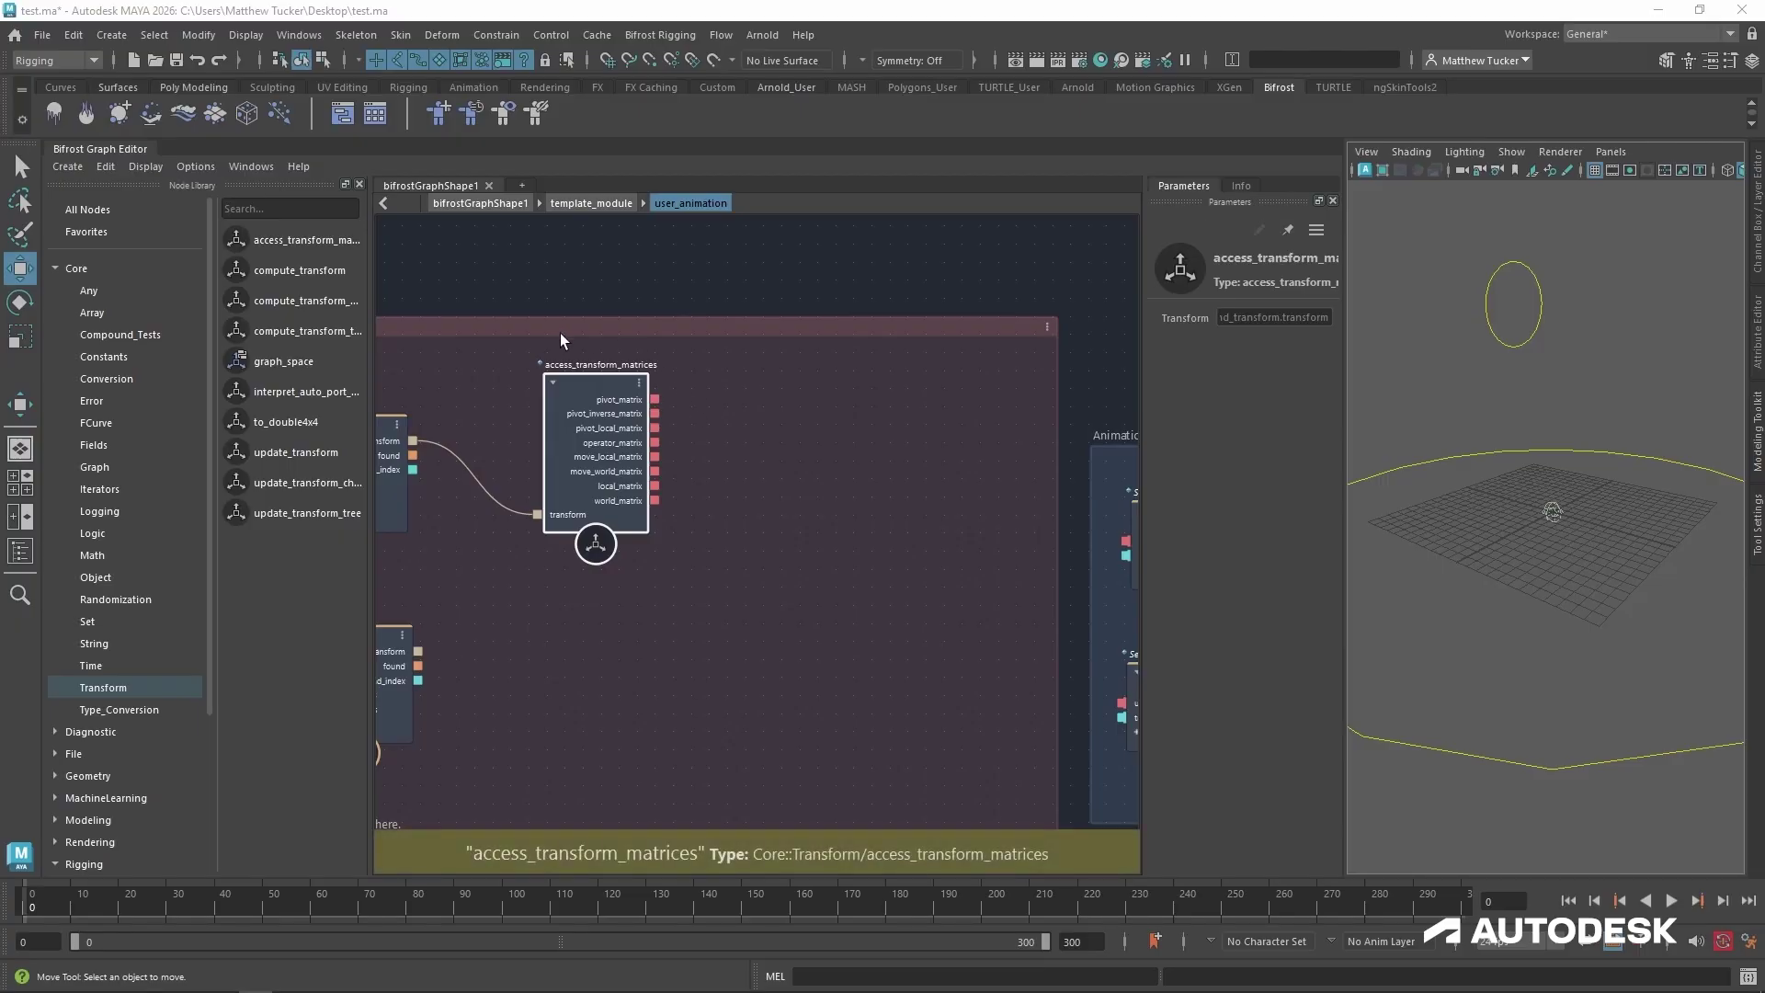
# - Read the access_transform_matrices documentation in the Info tab
pyautogui.click(1250, 188)
pyautogui.moveTo(1333, 379)
pyautogui.mouseDown()
pyautogui.moveTo(1325, 560)
pyautogui.moveTo(1326, 401)
pyautogui.mouseUp()
# - Add a transform_scope node from the Diagnostic category and feed it pivot_matrix
pyautogui.click(55, 731)
pyautogui.click(88, 732)
pyautogui.moveTo(301, 546); pyautogui.dragTo(818, 392)
pyautogui.moveTo(485, 448); pyautogui.dragTo(636, 462)
# - Turn on diagnostics for transform_scope and for the test module in the top-level graph
pyautogui.click(725, 538)
pyautogui.click(165, 201)
pyautogui.click(678, 800)
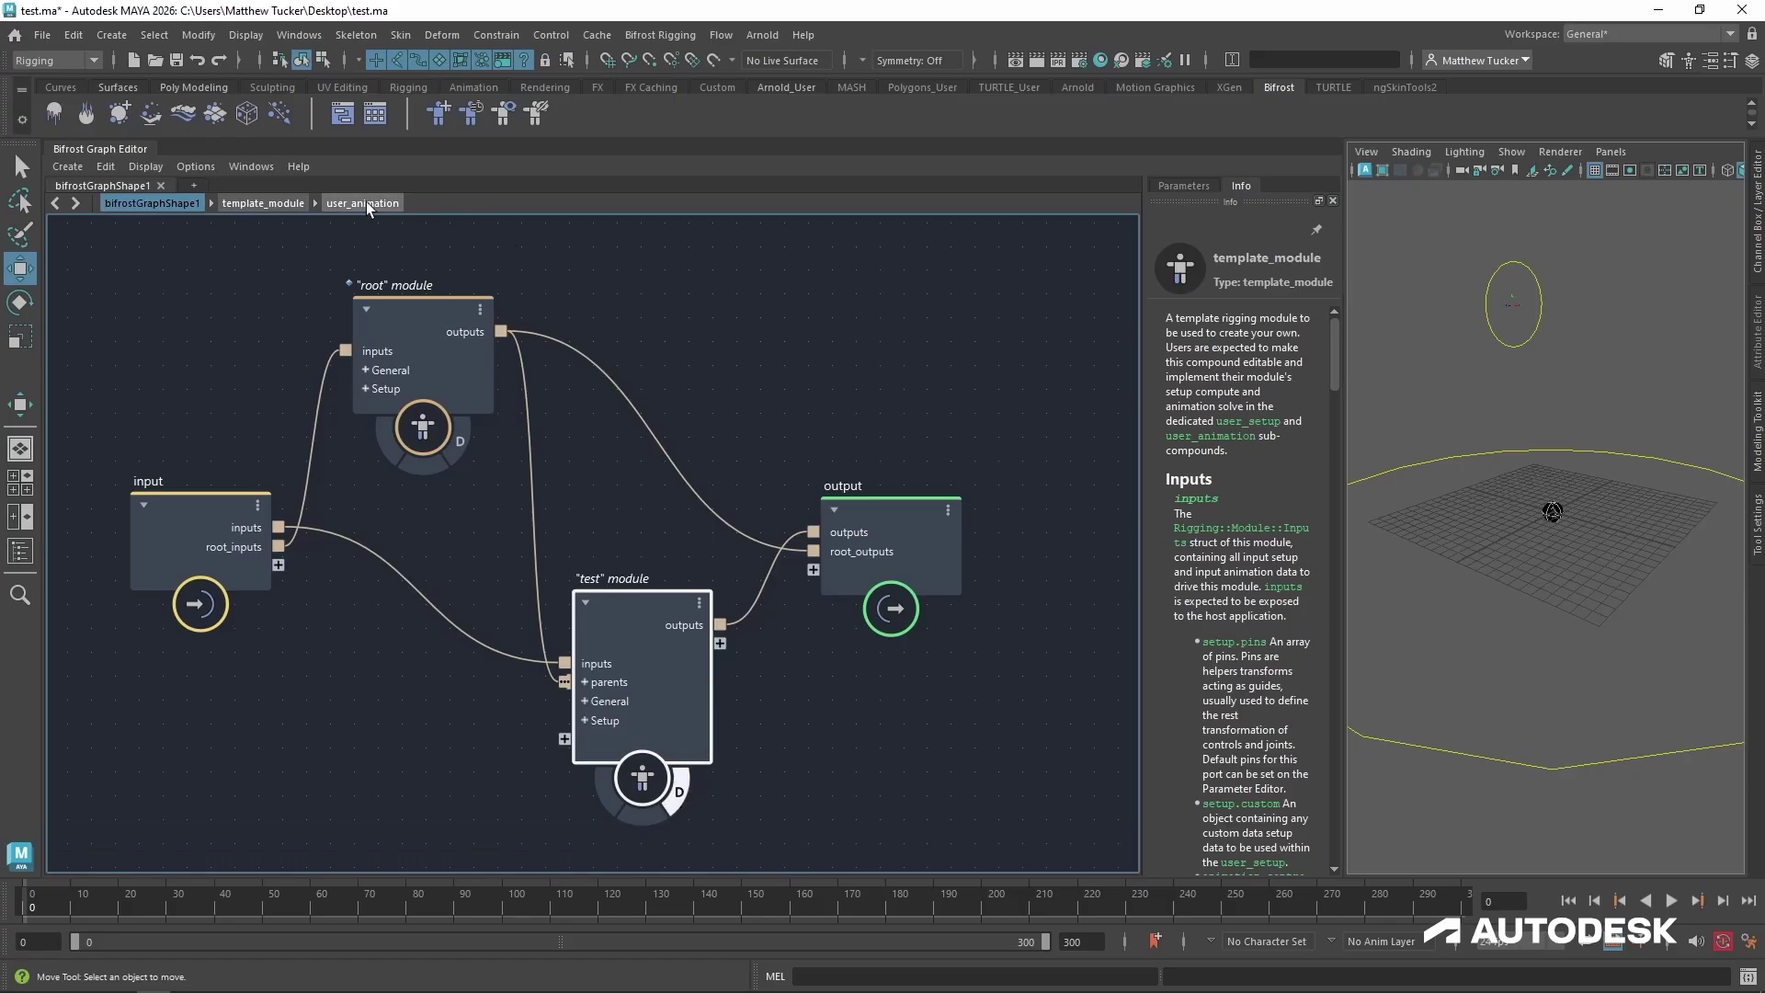
# - Back in user_animation, set transform_scope's Axes Scale to 1.59
pyautogui.click(366, 203)
pyautogui.click(1198, 188)
pyautogui.moveTo(1288, 372)
pyautogui.mouseDown()
pyautogui.moveTo(1727, 363)
pyautogui.moveTo(1630, 364)
pyautogui.mouseUp()
# - Wire the control's pivot_matrix and world_matrix into transform_scope's transforms
pyautogui.click(488, 548)
pyautogui.moveTo(535, 528); pyautogui.dragTo(638, 477)
pyautogui.moveTo(483, 461); pyautogui.dragTo(643, 472)
pyautogui.moveTo(484, 449); pyautogui.dragTo(647, 480)
pyautogui.moveTo(485, 549); pyautogui.dragTo(642, 464)
# - Place a matrix_multiply node from the Node Library's Core > Math category into the graph
pyautogui.click(246, 170)
pyautogui.click(295, 217)
pyautogui.click(117, 552)
pyautogui.moveTo(361, 340); pyautogui.dragTo(361, 638)
pyautogui.moveTo(290, 513); pyautogui.dragTo(1002, 587)
pyautogui.click(859, 443)
pyautogui.click(782, 586)
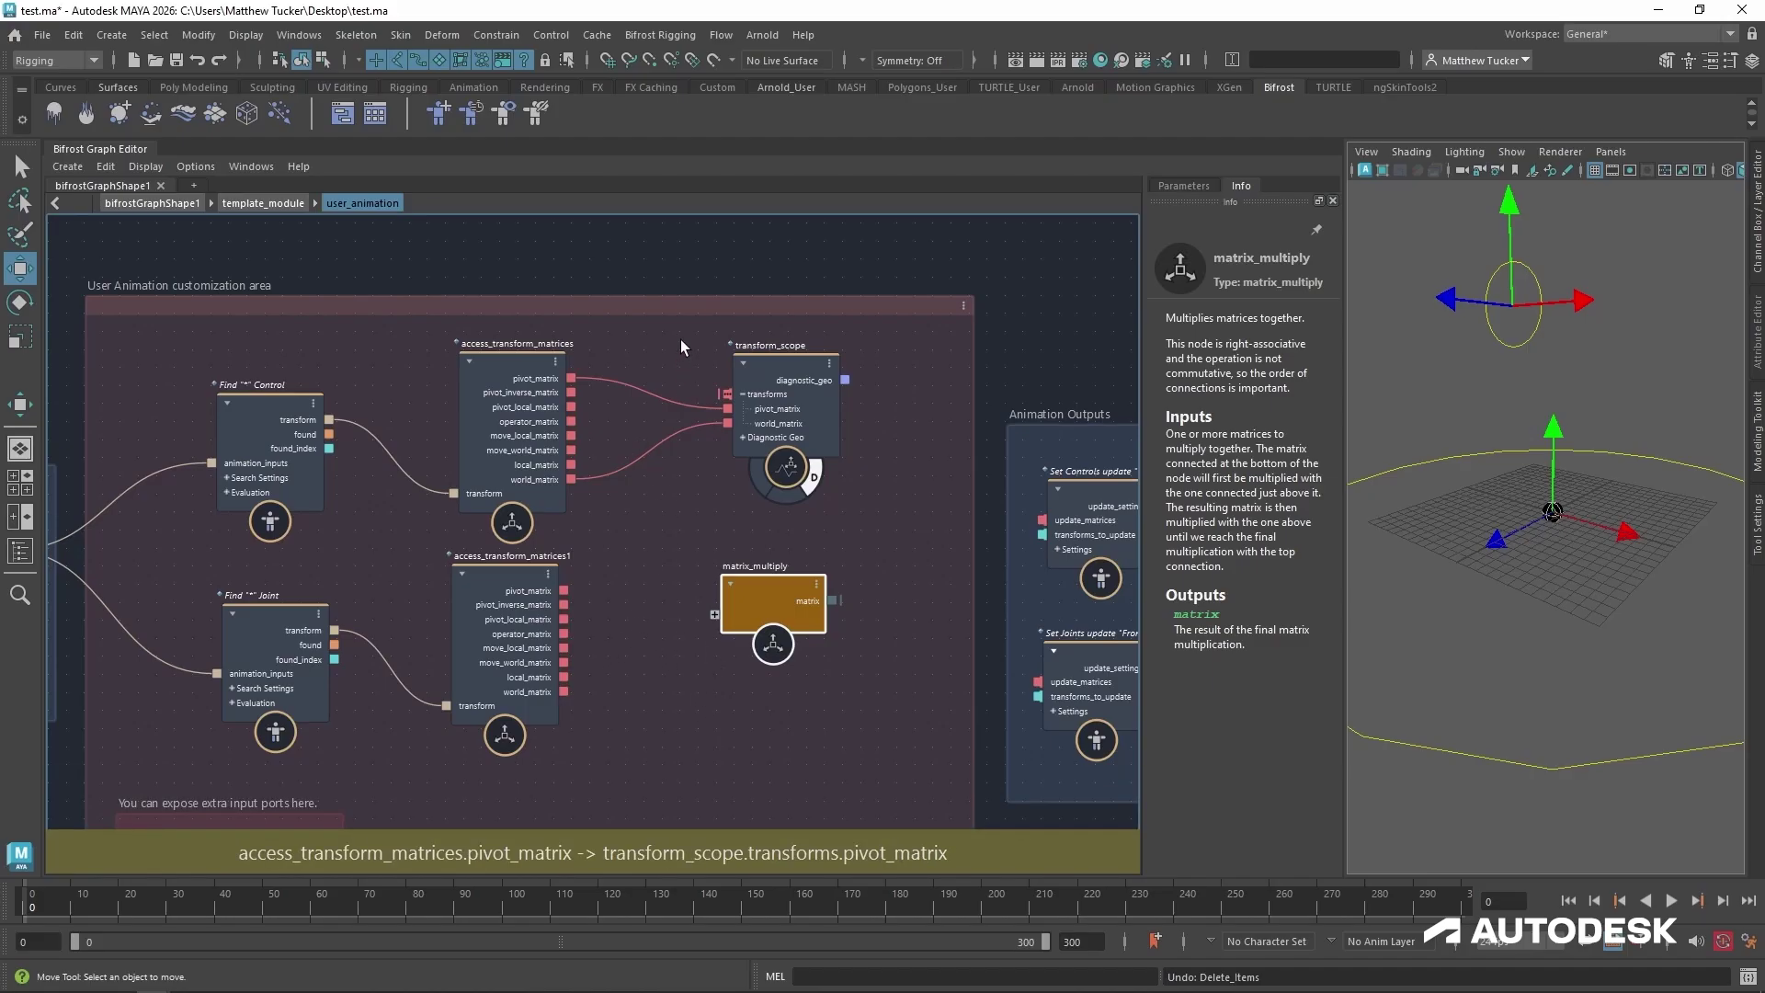
# - Cut transform_scope's inputs and feed move_world_matrix and the joint's world_matrix into matrix_multiply
pyautogui.keyDown('ctrl'); pyautogui.keyDown('alt'); pyautogui.moveTo(680, 340); pyautogui.dragTo(687, 480); pyautogui.keyUp('alt'); pyautogui.keyUp('ctrl')
pyautogui.keyDown('ctrl'); pyautogui.keyDown('alt'); pyautogui.moveTo(683, 485); pyautogui.dragTo(669, 481); pyautogui.keyUp('alt'); pyautogui.keyUp('ctrl')
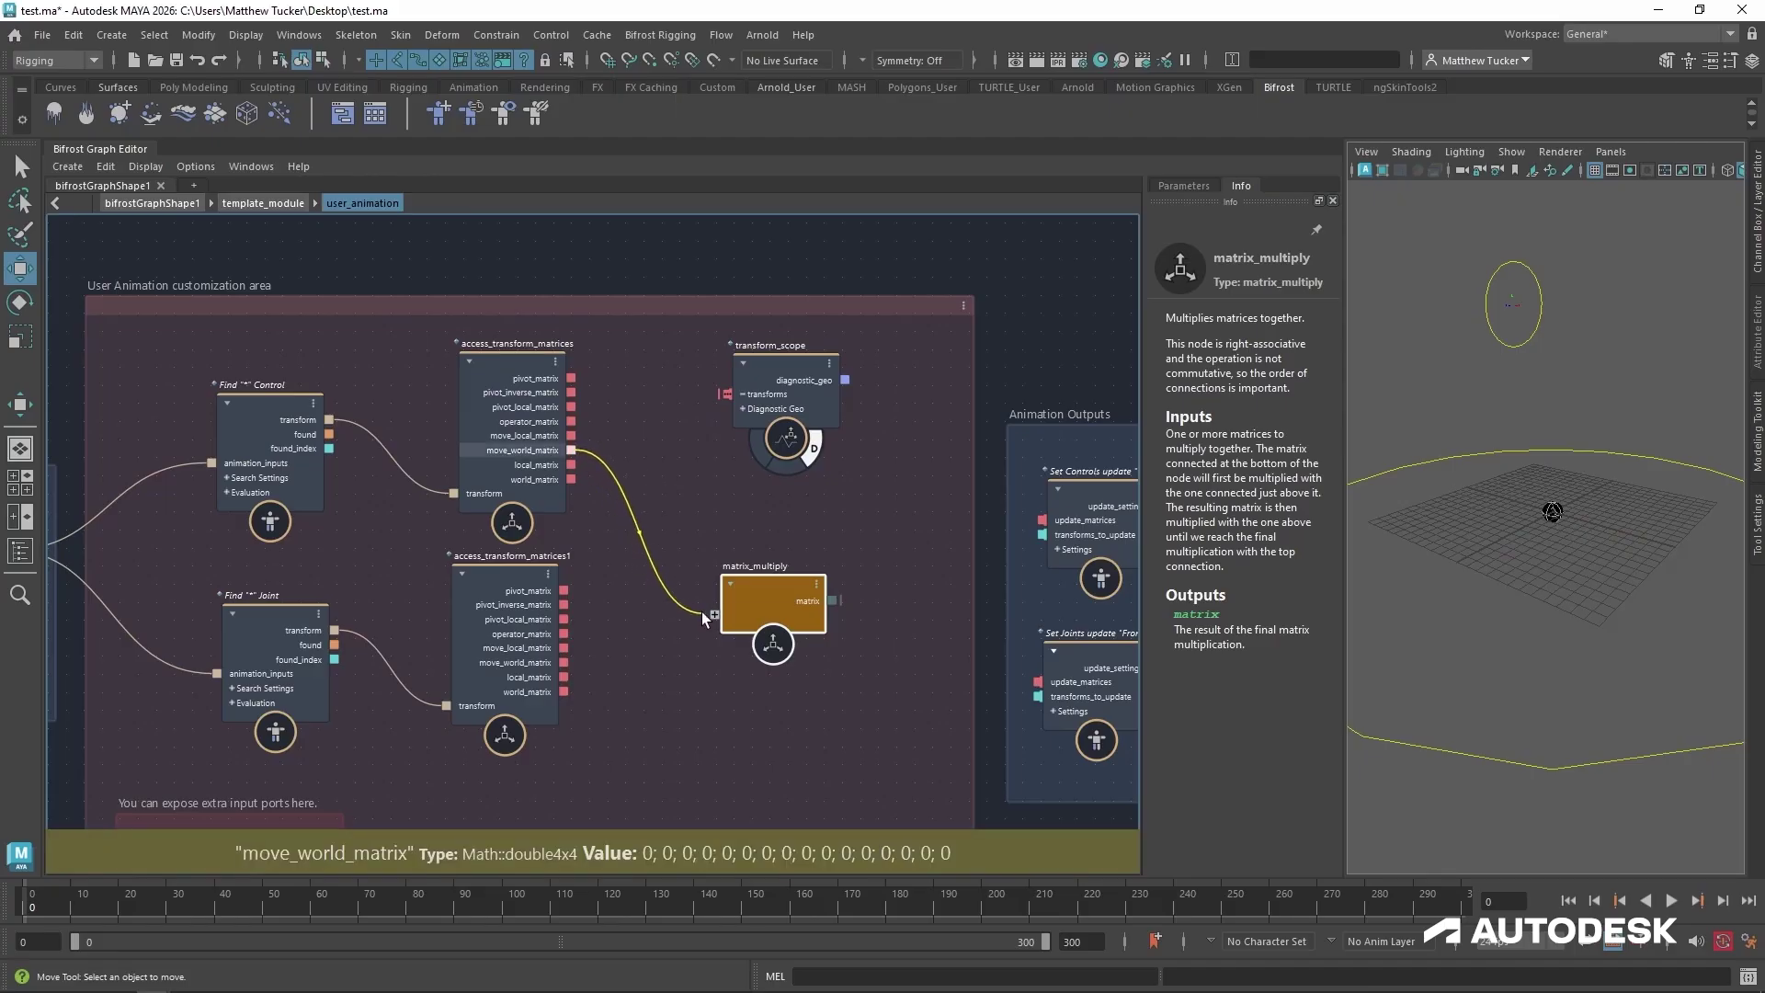
pyautogui.moveTo(665, 574); pyautogui.dragTo(709, 614)
pyautogui.moveTo(563, 691); pyautogui.dragTo(739, 627)
pyautogui.moveTo(770, 595); pyautogui.dragTo(728, 394)
# - Move and rotate the control in the viewport to test the result
pyautogui.click(1517, 347)
pyautogui.moveTo(1515, 342); pyautogui.dragTo(1515, 317)
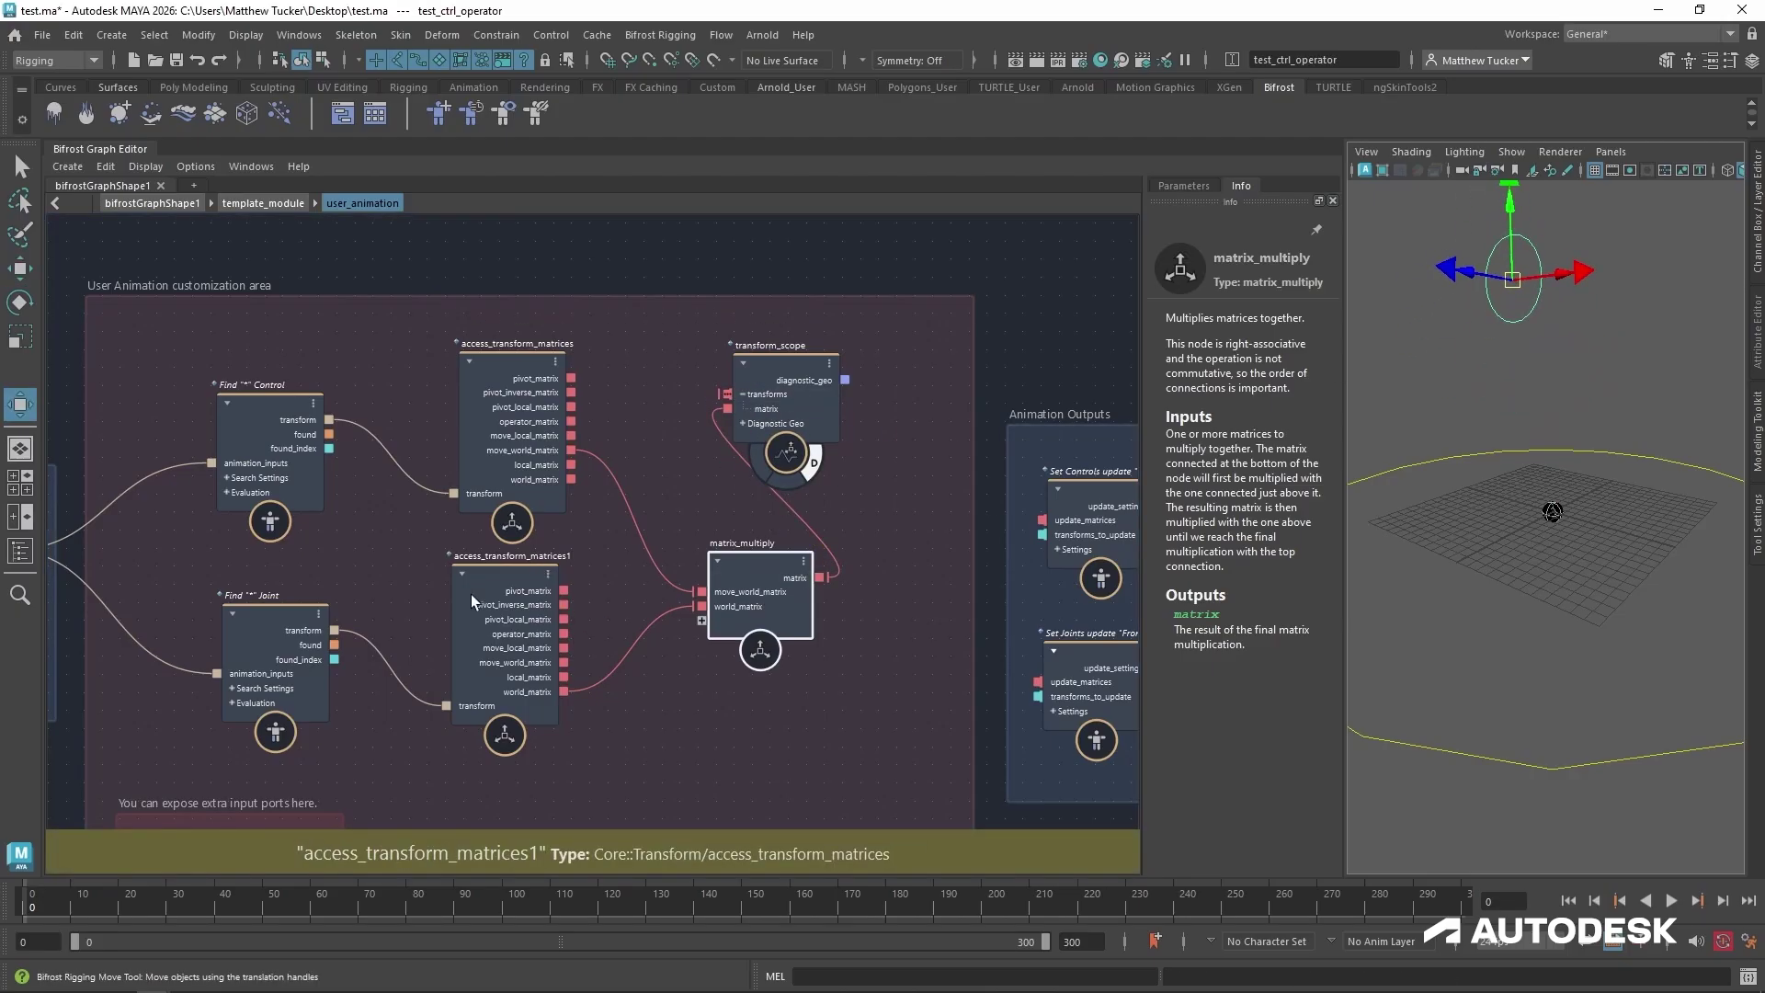
pyautogui.press('e')
pyautogui.moveTo(1475, 308); pyautogui.dragTo(1507, 322)
# - Add a build_array node from Core > Array and connect matrix_multiply's matrix into it
pyautogui.moveTo(963, 576); pyautogui.dragTo(793, 509, button='middle')
pyautogui.moveTo(650, 512)
pyautogui.mouseDown()
pyautogui.moveTo(710, 557)
pyautogui.moveTo(863, 364)
pyautogui.moveTo(923, 365)
pyautogui.moveTo(807, 438)
pyautogui.moveTo(803, 597)
pyautogui.moveTo(866, 618)
pyautogui.mouseUp()
pyautogui.click(265, 165)
pyautogui.click(279, 222)
pyautogui.moveTo(283, 453)
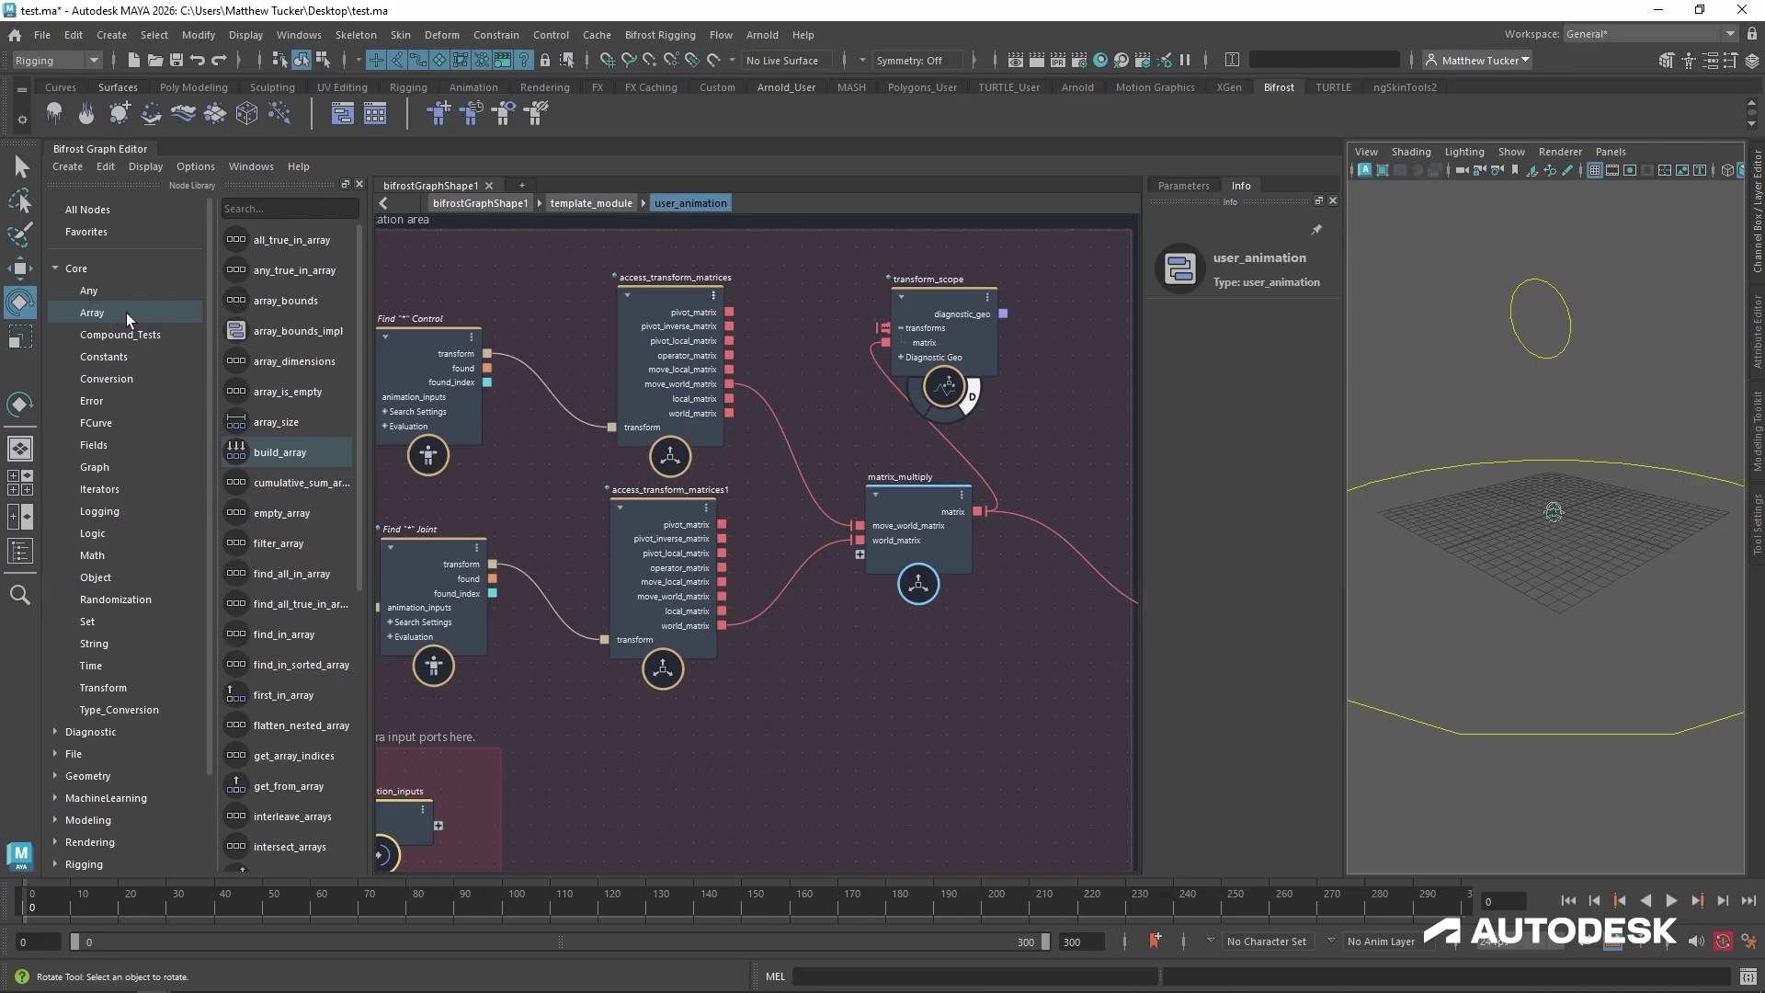
pyautogui.moveTo(296, 460); pyautogui.dragTo(1065, 665)
pyautogui.click(346, 185)
pyautogui.moveTo(785, 726); pyautogui.dragTo(761, 649)
pyautogui.moveTo(657, 509); pyautogui.dragTo(713, 654)
# - Feed build_array into the joints' update_matrices and move the control to test
pyautogui.moveTo(809, 636); pyautogui.dragTo(867, 620)
pyautogui.click(1563, 331)
pyautogui.moveTo(1556, 322)
pyautogui.mouseDown()
pyautogui.moveTo(1504, 294)
pyautogui.moveTo(1521, 312)
pyautogui.mouseUp()
pyautogui.press('e')
# - Wire the control's world_matrix into build_array and move/rotate the control to test
pyautogui.moveTo(401, 413)
pyautogui.mouseDown()
pyautogui.moveTo(625, 688)
pyautogui.moveTo(686, 657)
pyautogui.mouseUp()
pyautogui.press('q')
pyautogui.press('w')
pyautogui.moveTo(1529, 296)
pyautogui.mouseDown()
pyautogui.moveTo(1552, 340)
pyautogui.moveTo(1489, 268)
pyautogui.mouseUp()
pyautogui.press('e')
# - Delete Find Joint, access_transform_matrices1, matrix_multiply and transform_scope
pyautogui.click(342, 511)
pyautogui.rightClick(673, 307)
pyautogui.moveTo(321, 735); pyautogui.dragTo(454, 715, button='middle')
pyautogui.keyDown('shift'); pyautogui.click(245, 542); pyautogui.keyUp('shift')
pyautogui.press('Delete')
# - Tidy Find Control, access_transform_matrices and build_array into a row, then reselect the control
pyautogui.moveTo(399, 636); pyautogui.dragTo(517, 693, button='middle')
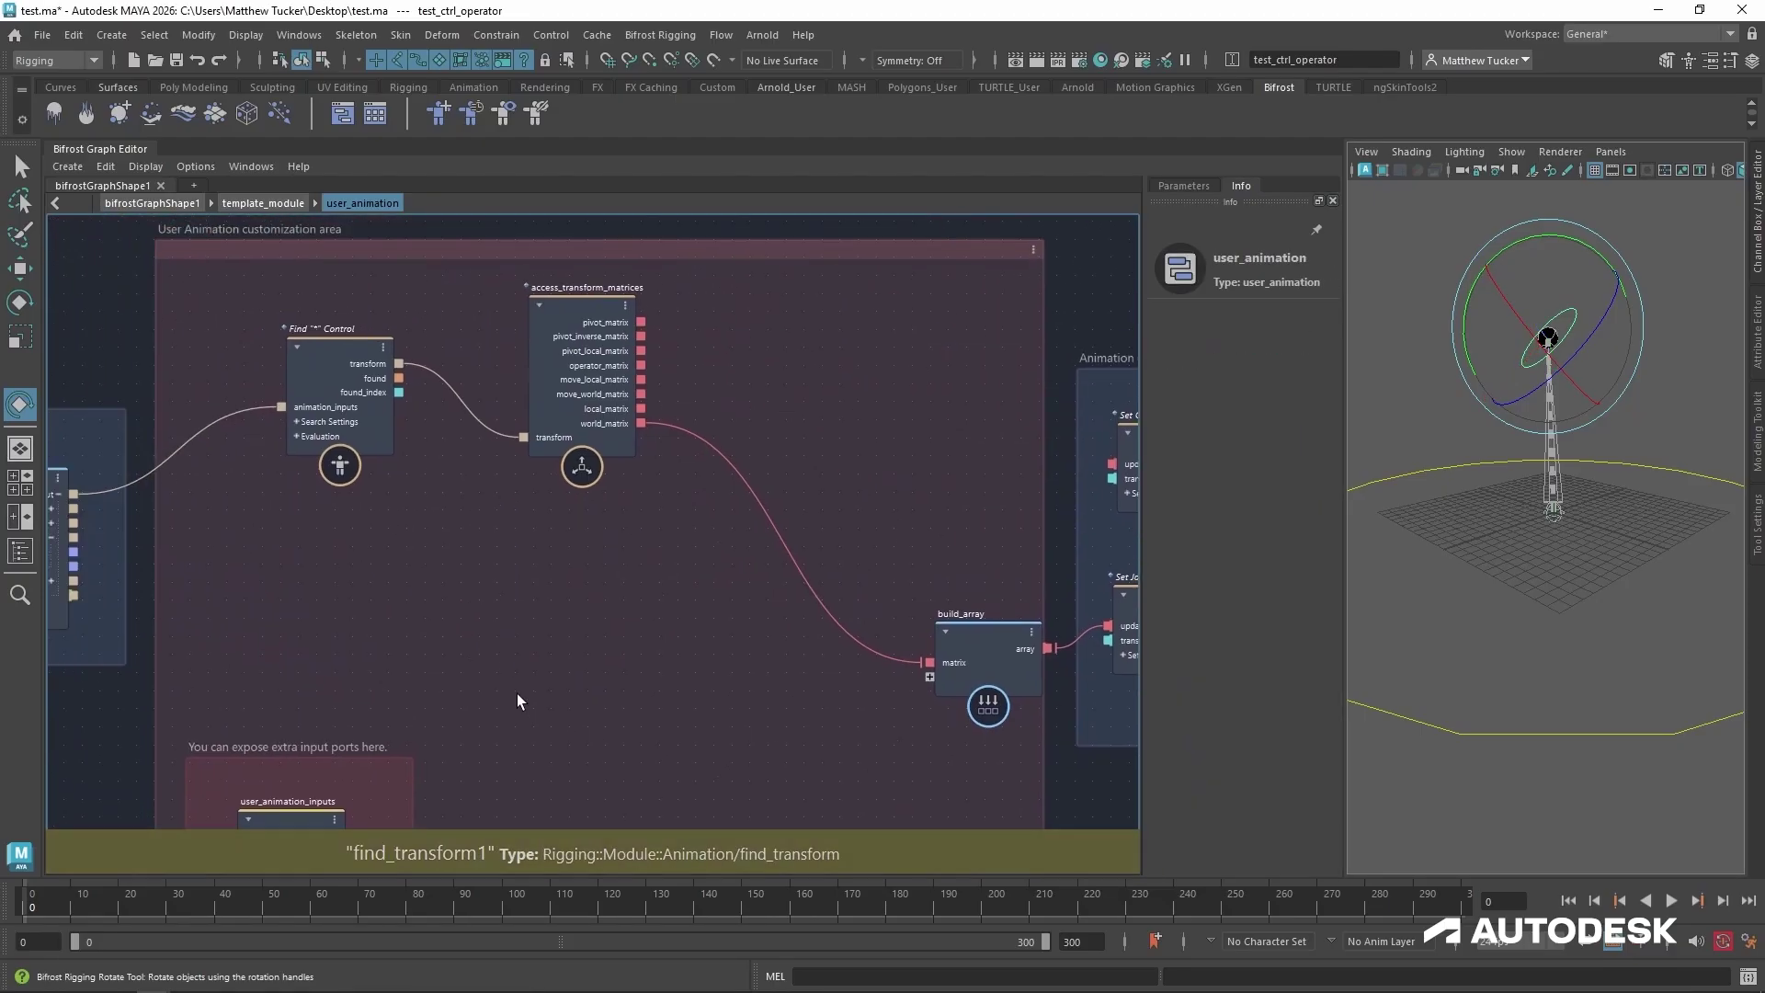
pyautogui.scroll(-2, 517, 702)
pyautogui.moveTo(425, 426); pyautogui.dragTo(400, 450)
pyautogui.moveTo(655, 349); pyautogui.dragTo(623, 479)
pyautogui.moveTo(996, 632); pyautogui.dragTo(909, 534)
pyautogui.click(1577, 511)
pyautogui.press('w')
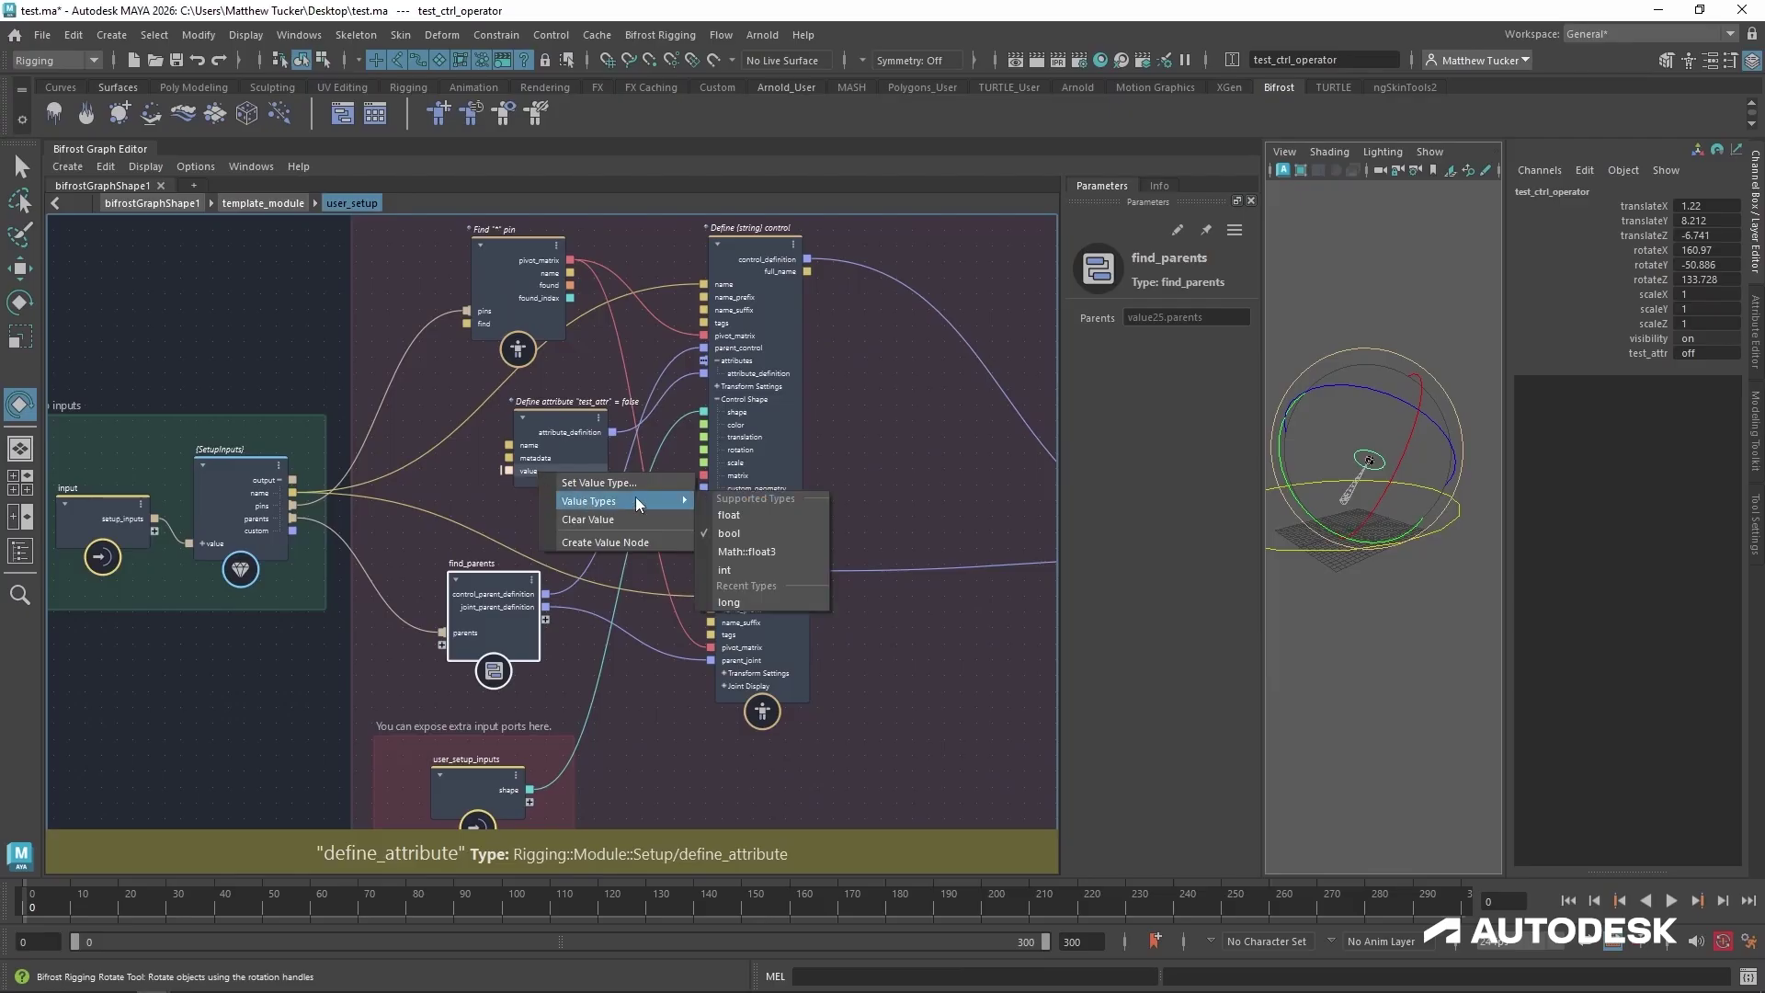
# - Make test_attr's value type float, then return into template_module's user_animation compound
pyautogui.click(752, 520)
pyautogui.click(263, 202)
pyautogui.moveTo(968, 628); pyautogui.dragTo(631, 640, button='middle')
pyautogui.doubleClick(678, 535)
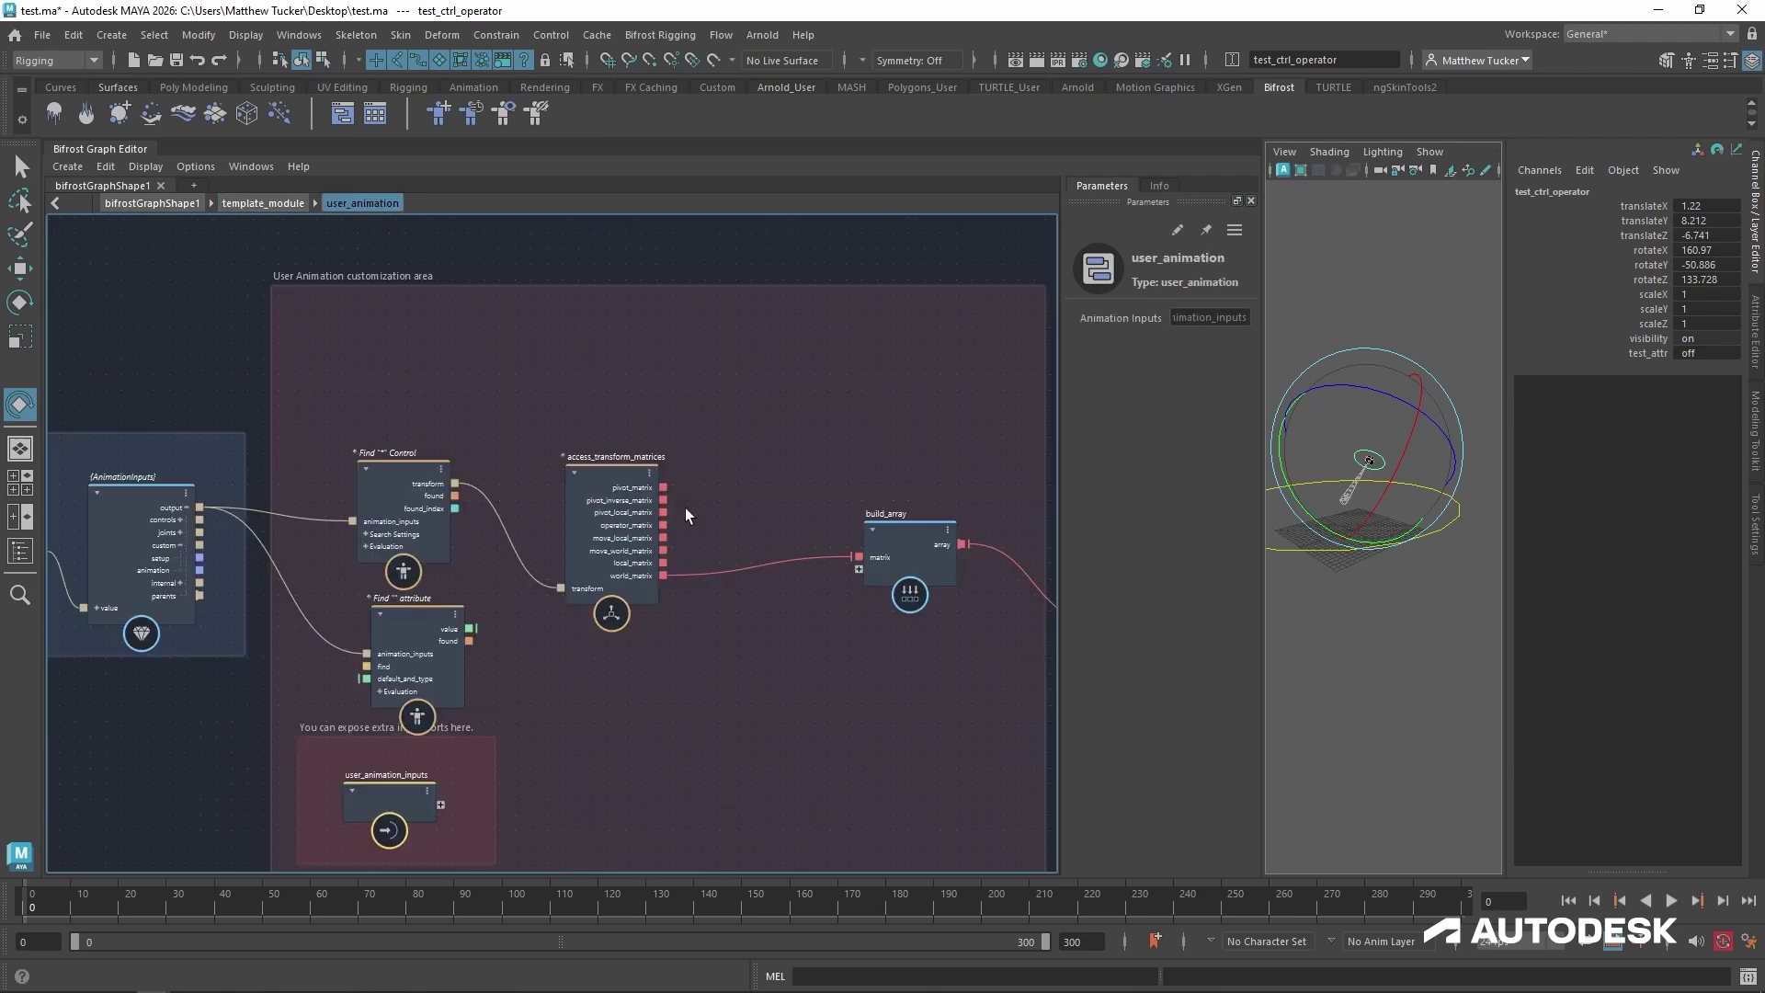
# - Select bifrostRig in the Outliner and enable autoUpdate in the Attribute Editor
pyautogui.click(1404, 305)
pyautogui.click(22, 563)
pyautogui.click(135, 303)
pyautogui.click(1754, 343)
pyautogui.keyDown('alt'); pyautogui.moveTo(1149, 439); pyautogui.dragTo(1236, 458); pyautogui.keyUp('alt')
pyautogui.click(1531, 316)
# - Select test_ctrl, scrub its test_attr channel, then open the find_attribute node's parameters
pyautogui.press('q')
pyautogui.click(1757, 211)
pyautogui.click(1352, 533)
pyautogui.click(1294, 565)
pyautogui.click(1628, 353)
pyautogui.moveTo(1460, 523)
pyautogui.mouseDown(button='middle')
pyautogui.moveTo(1636, 494)
pyautogui.moveTo(1142, 515)
pyautogui.mouseUp(button='middle')
pyautogui.moveTo(647, 613); pyautogui.dragTo(633, 606)
pyautogui.moveTo(875, 369); pyautogui.dragTo(837, 369)
# - Set the find_attribute node to look up test_attr
pyautogui.click(899, 353)
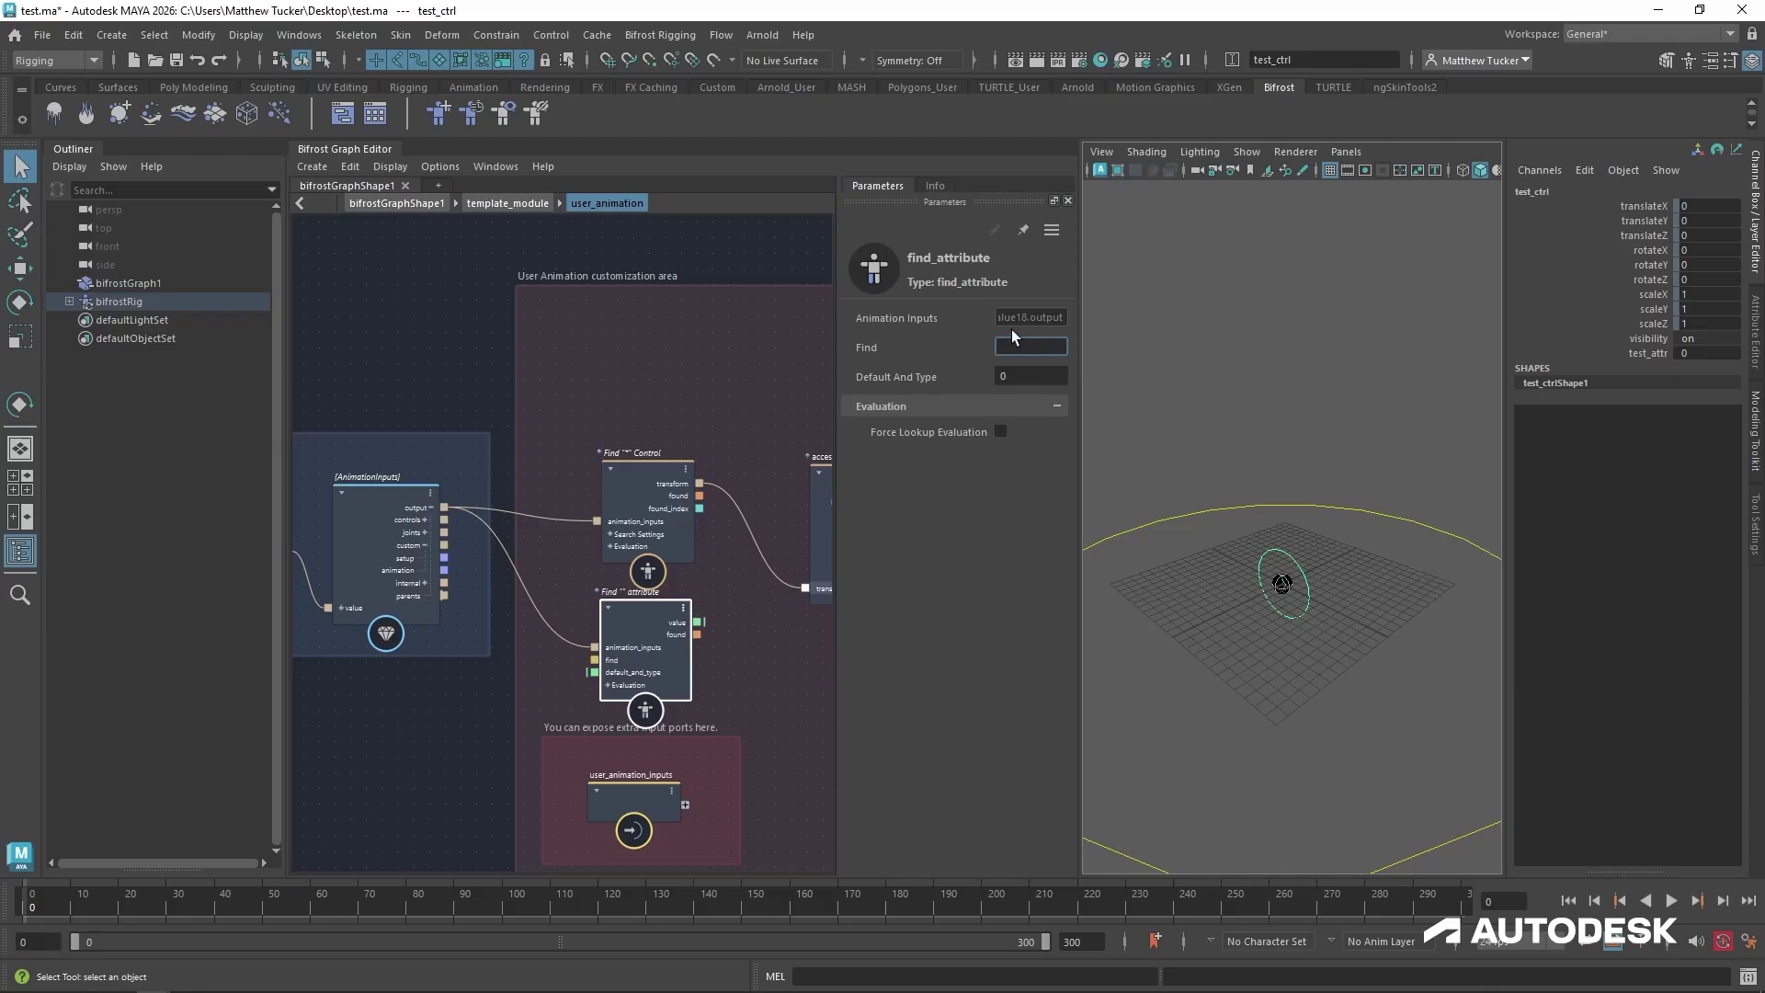
pyautogui.moveTo(1029, 345)
pyautogui.write('ttr')
pyautogui.press('Return')
# - Move the control, matrix, build_array and test_attr lookup nodes up, then close the Outliner
pyautogui.moveTo(741, 688); pyautogui.dragTo(428, 649, button='middle')
pyautogui.moveTo(316, 296)
pyautogui.mouseDown()
pyautogui.moveTo(506, 459)
pyautogui.moveTo(517, 355)
pyautogui.mouseUp()
pyautogui.moveTo(807, 538); pyautogui.dragTo(801, 410)
pyautogui.moveTo(432, 561)
pyautogui.mouseDown()
pyautogui.moveTo(539, 542)
pyautogui.moveTo(367, 542)
pyautogui.mouseUp()
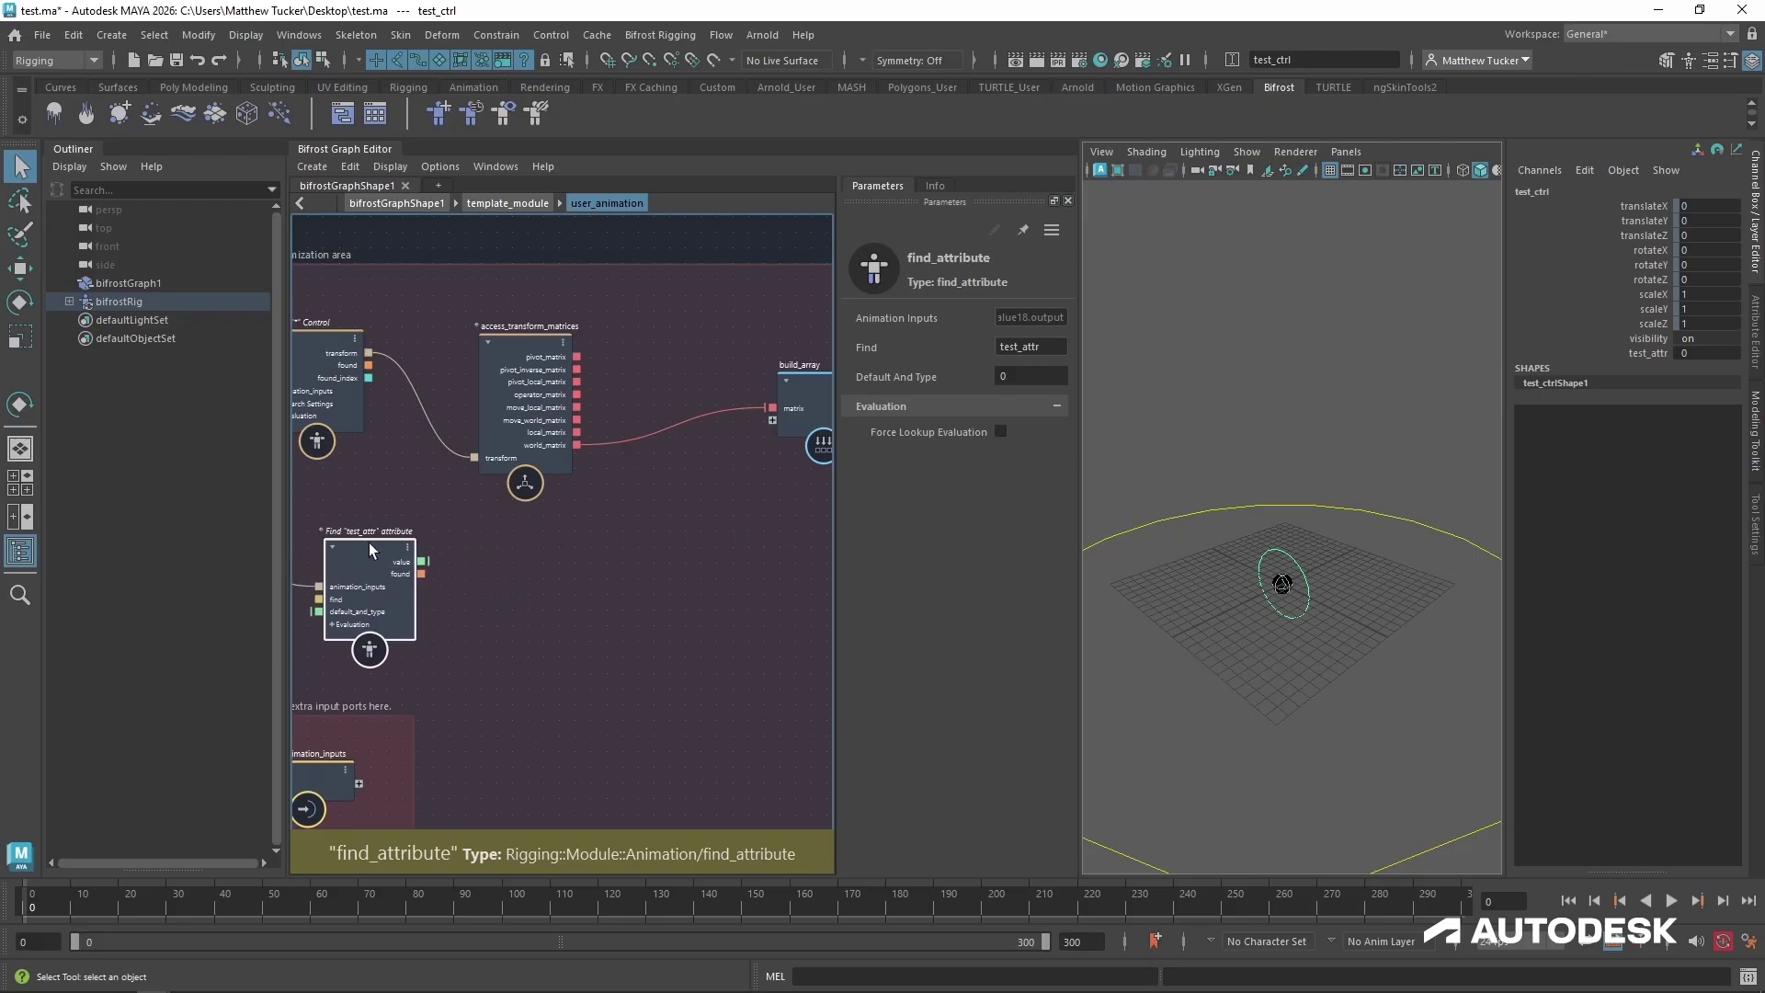
pyautogui.click(693, 614)
pyautogui.hotkey('shift', 'o')
# - Add a matrix_to_SRT node fed by world_matrix, with the test_attr lookup placed below it
pyautogui.moveTo(835, 471); pyautogui.dragTo(1057, 471)
pyautogui.click(248, 170)
pyautogui.click(264, 225)
pyautogui.moveTo(292, 613); pyautogui.dragTo(705, 543)
pyautogui.moveTo(689, 532); pyautogui.dragTo(620, 516, button='middle')
pyautogui.moveTo(592, 432)
pyautogui.mouseDown()
pyautogui.moveTo(571, 588)
pyautogui.moveTo(596, 625)
pyautogui.mouseUp()
pyautogui.moveTo(300, 555); pyautogui.dragTo(467, 621, button='middle')
pyautogui.moveTo(184, 497)
pyautogui.mouseDown()
pyautogui.moveTo(412, 654)
pyautogui.moveTo(394, 638)
pyautogui.mouseUp()
# - Add an add node combining matrix_to_SRT's scale with the test_attr value
pyautogui.click(251, 167)
pyautogui.click(279, 221)
pyautogui.moveTo(526, 500); pyautogui.dragTo(294, 371, button='middle')
pyautogui.moveTo(294, 367); pyautogui.dragTo(696, 598)
pyautogui.moveTo(709, 637); pyautogui.dragTo(691, 575)
pyautogui.moveTo(559, 520); pyautogui.dragTo(640, 588)
pyautogui.moveTo(554, 641); pyautogui.dragTo(644, 602)
pyautogui.moveTo(655, 697); pyautogui.dragTo(584, 699, button='middle')
# - Add SRT_to_matrix fed by add's scale plus matrix_to_SRT's translation, quaternion and shear
pyautogui.moveTo(637, 559); pyautogui.dragTo(600, 546)
pyautogui.moveTo(284, 244); pyautogui.dragTo(750, 580)
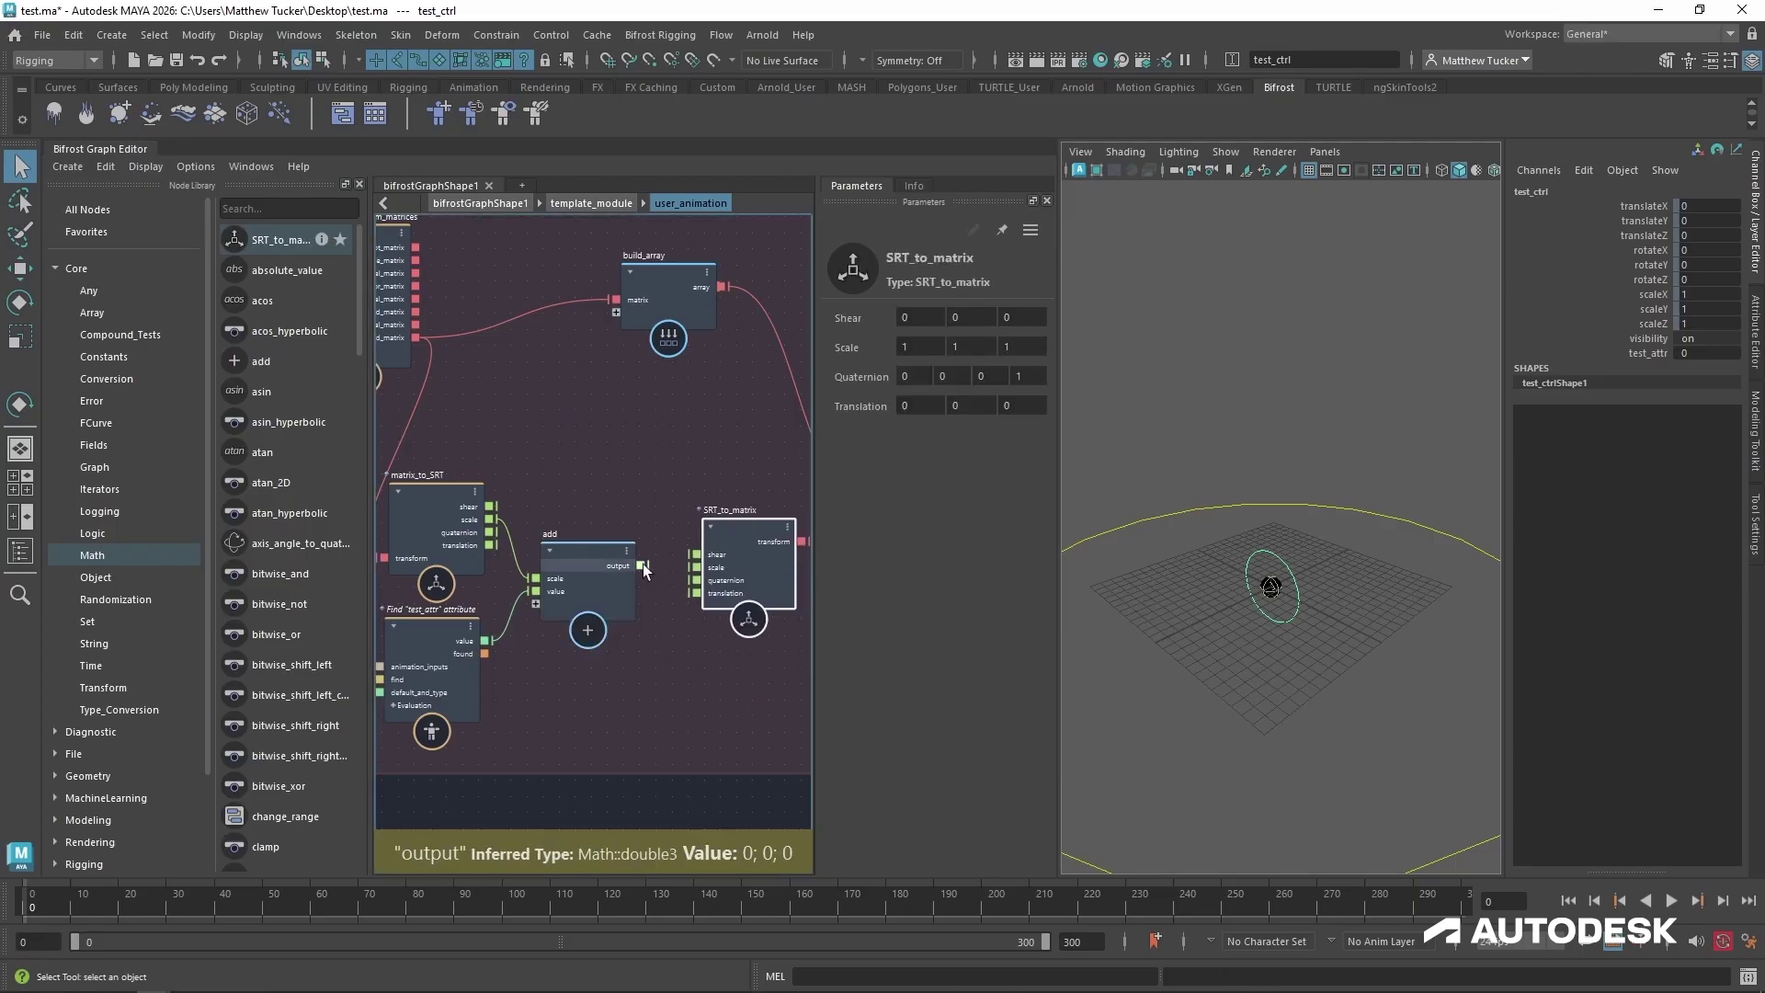
pyautogui.moveTo(642, 564)
pyautogui.mouseDown()
pyautogui.moveTo(696, 567)
pyautogui.moveTo(718, 489)
pyautogui.mouseUp()
pyautogui.moveTo(547, 543); pyautogui.dragTo(594, 616)
pyautogui.moveTo(492, 545); pyautogui.dragTo(698, 552)
pyautogui.moveTo(490, 532); pyautogui.dragTo(697, 539)
pyautogui.moveTo(490, 507)
pyautogui.mouseDown()
pyautogui.moveTo(698, 513)
pyautogui.moveTo(678, 429)
pyautogui.mouseUp()
# - Wire SRT_to_matrix's transform into build_array, then move the control up to test the rig
pyautogui.moveTo(712, 440); pyautogui.dragTo(611, 301)
pyautogui.click(1299, 596)
pyautogui.moveTo(1270, 586)
pyautogui.mouseDown()
pyautogui.moveTo(1263, 345)
pyautogui.moveTo(1292, 349)
pyautogui.mouseUp()
# - Undo the test move so test_ctrl_operator returns to zero translation at the origin
pyautogui.hotkey('ctrl', 'z')
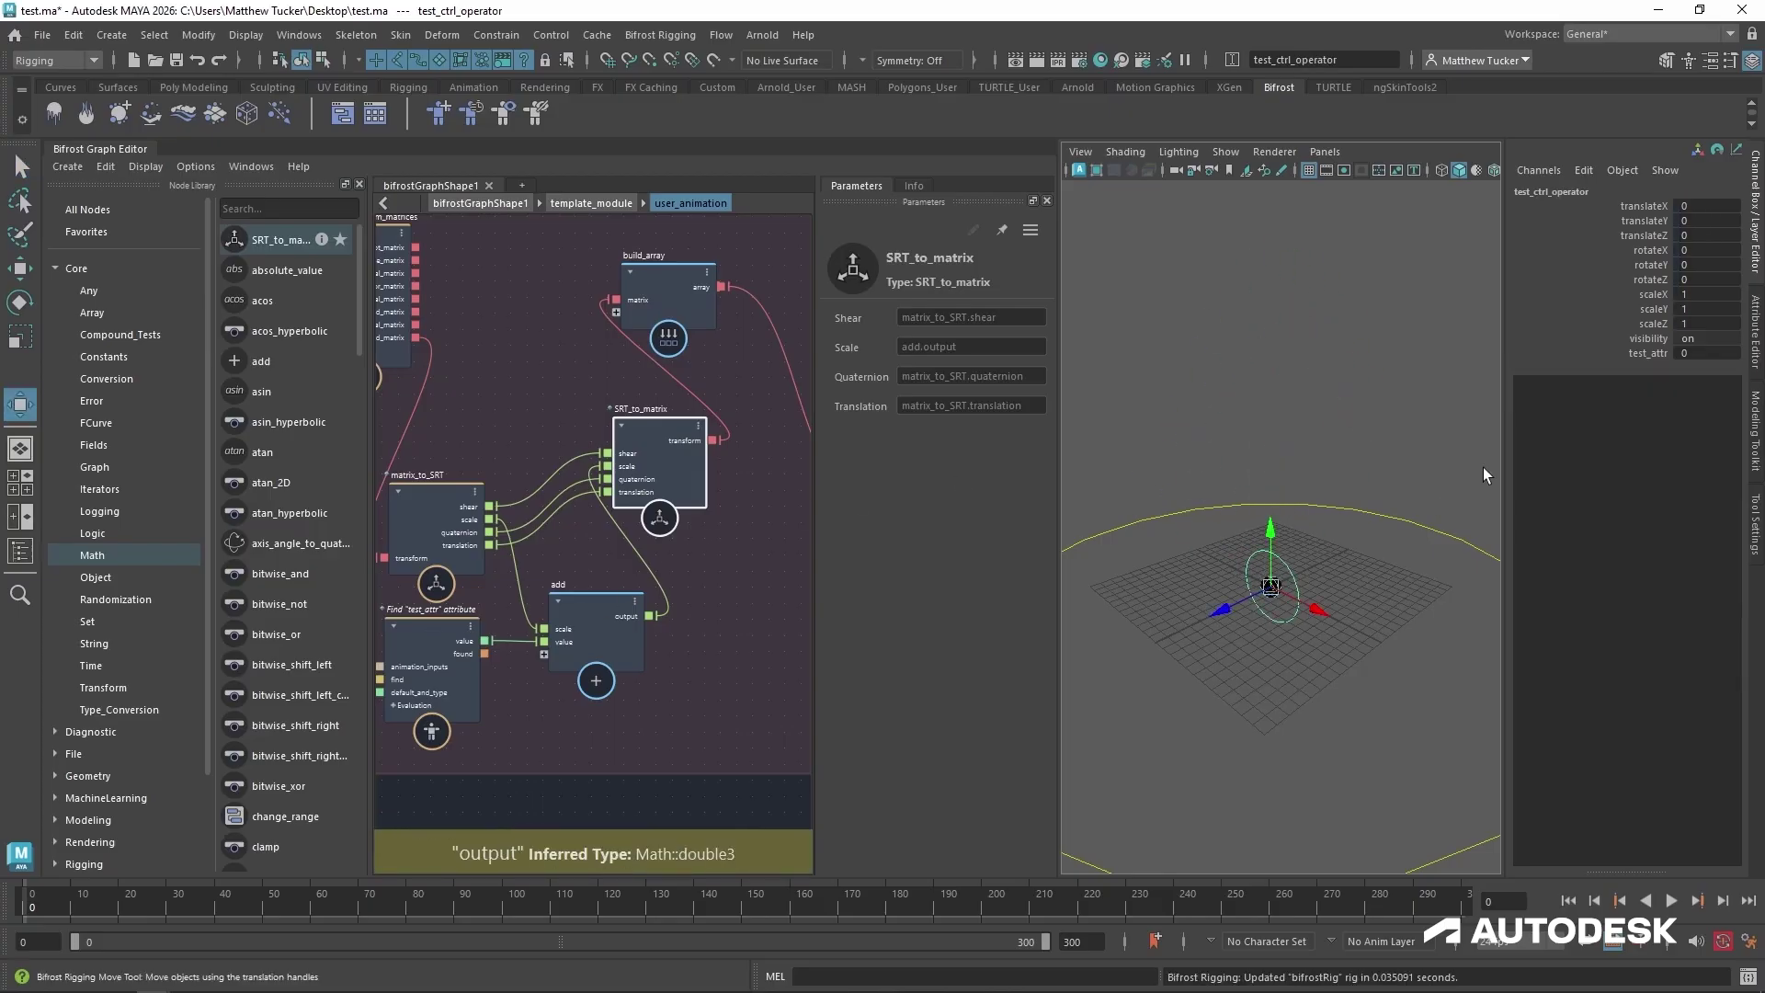